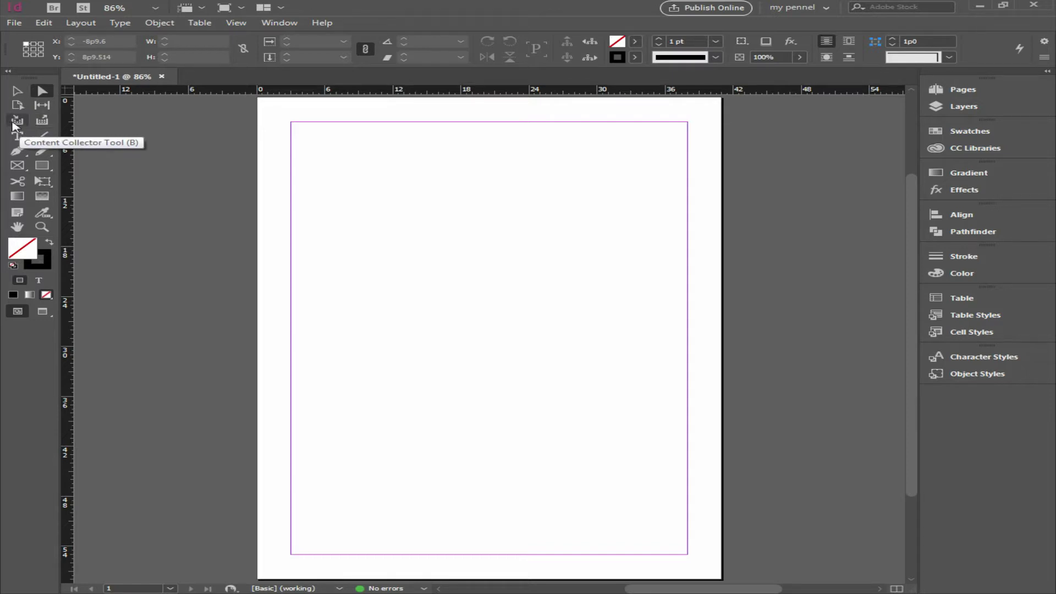
# Step: Draw a rectangular frame about 10p9.6 square in the page's upper-left corner and place the photo of the blonde woman into it
pyautogui.click(39, 172)
pyautogui.moveTo(302, 131); pyautogui.dragTo(424, 221)
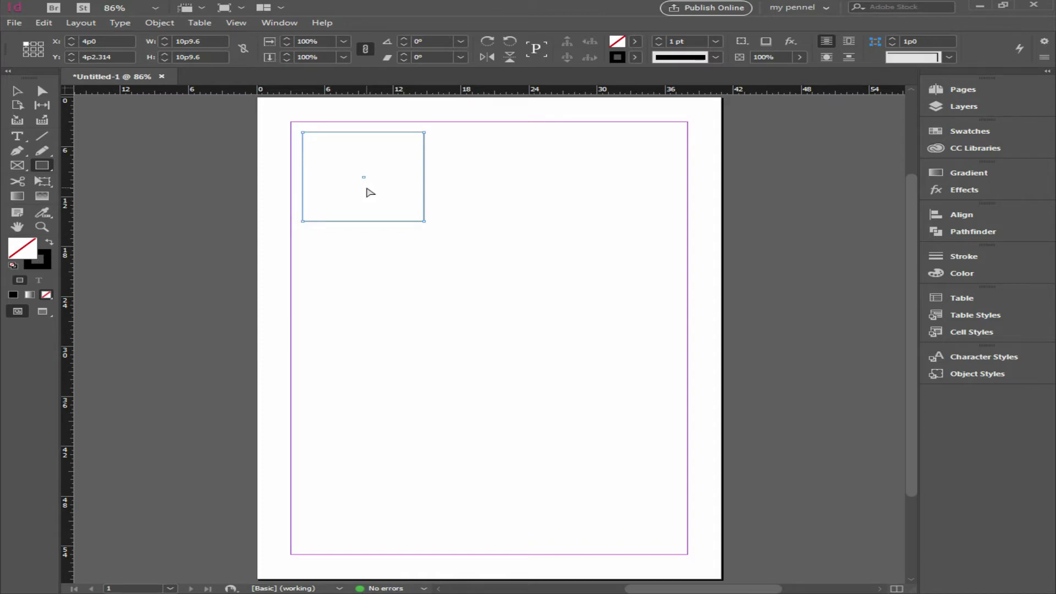
pyautogui.hotkey('ctrl', 'd')
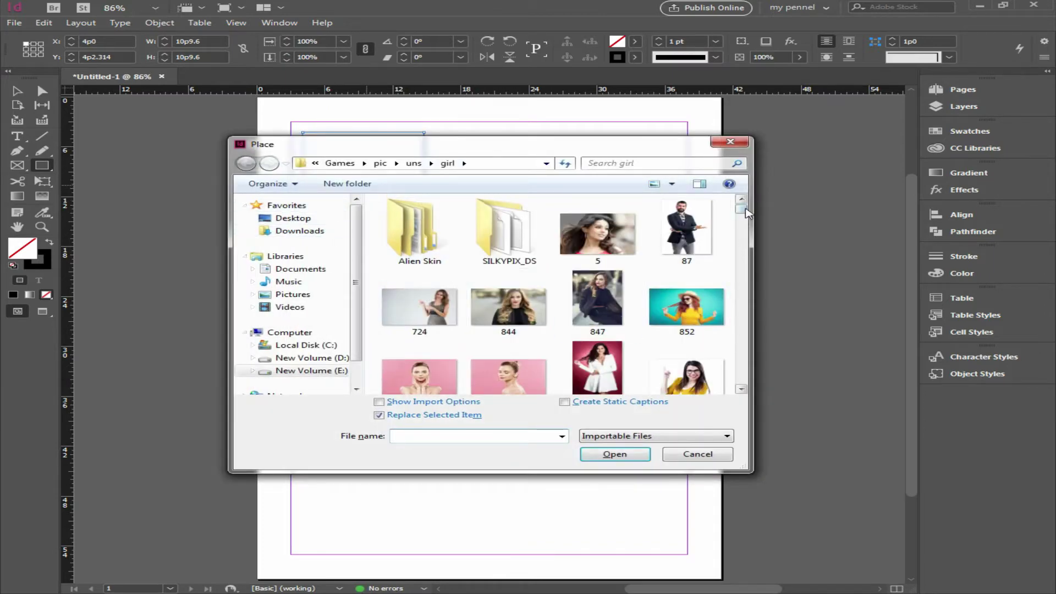
pyautogui.scroll(-5, 748, 210)
pyautogui.click(586, 224)
pyautogui.doubleClick(586, 224)
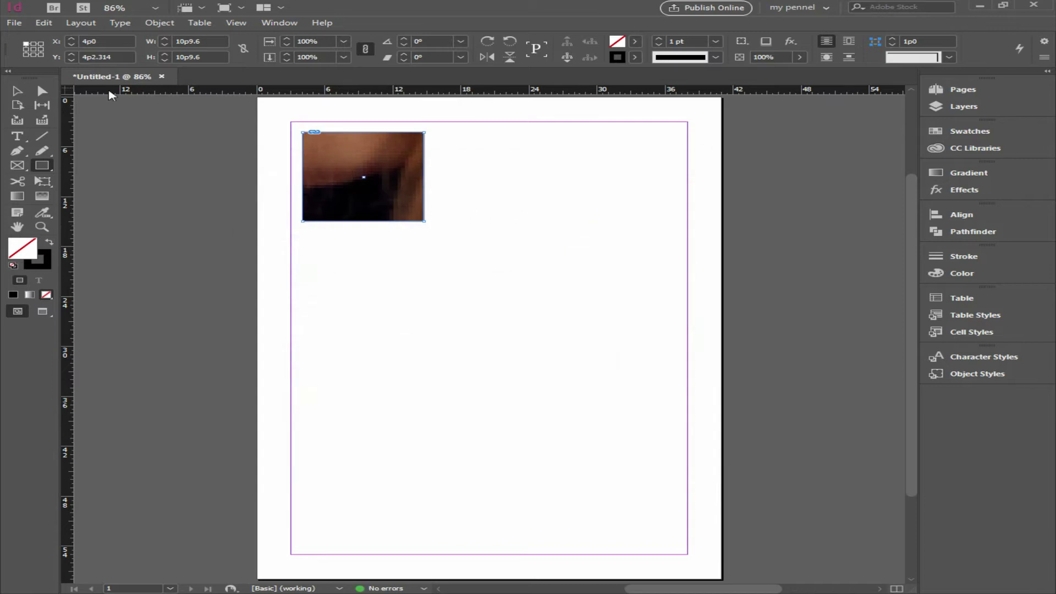
# Step: Scale the placed photo down to about 10.66% inside its frame and shift it slightly downward within the frame
pyautogui.click(38, 93)
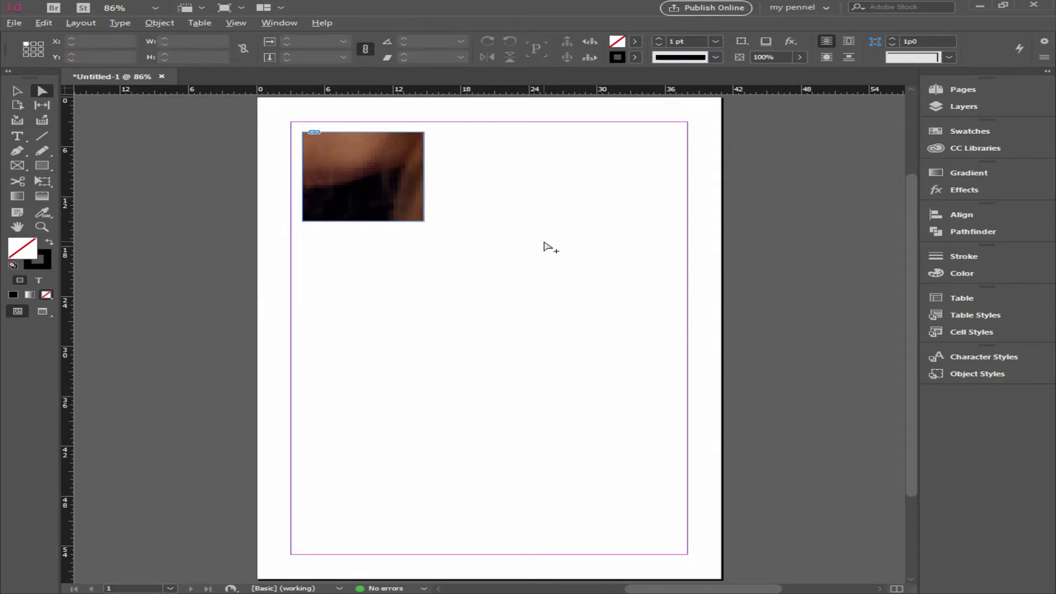
pyautogui.hotkey('ctrl', '-')
pyautogui.click(415, 203)
pyautogui.hotkey('ctrl', '-')
pyautogui.hotkey('ctrl', '-')
pyautogui.hotkey('ctrl', '-')
pyautogui.hotkey('ctrl', '-')
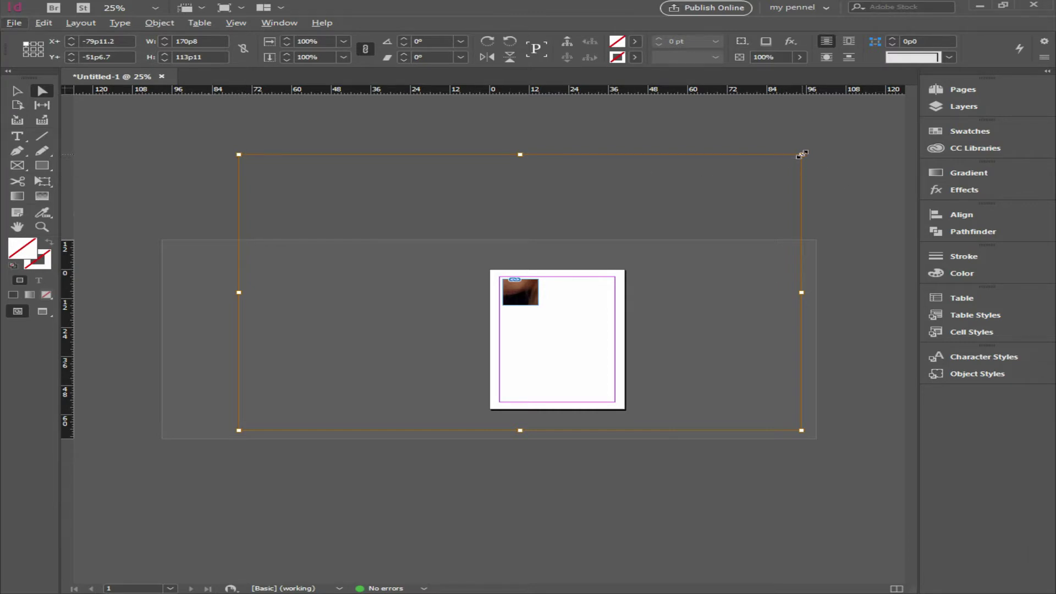
pyautogui.moveTo(802, 154); pyautogui.dragTo(552, 278)
pyautogui.hotkey('ctrl', '=')
pyautogui.hotkey('ctrl', '=')
pyautogui.hotkey('ctrl', '=')
pyautogui.hotkey('ctrl', '=')
pyautogui.hotkey('ctrl', '=')
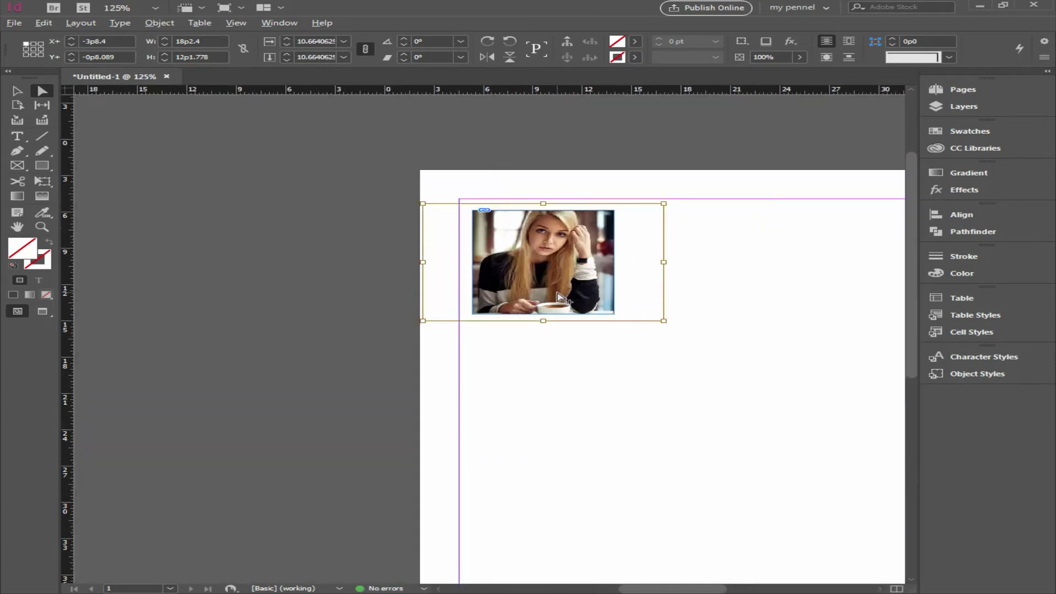
pyautogui.moveTo(572, 257); pyautogui.dragTo(574, 266)
pyautogui.hscroll(3, 638, 241)
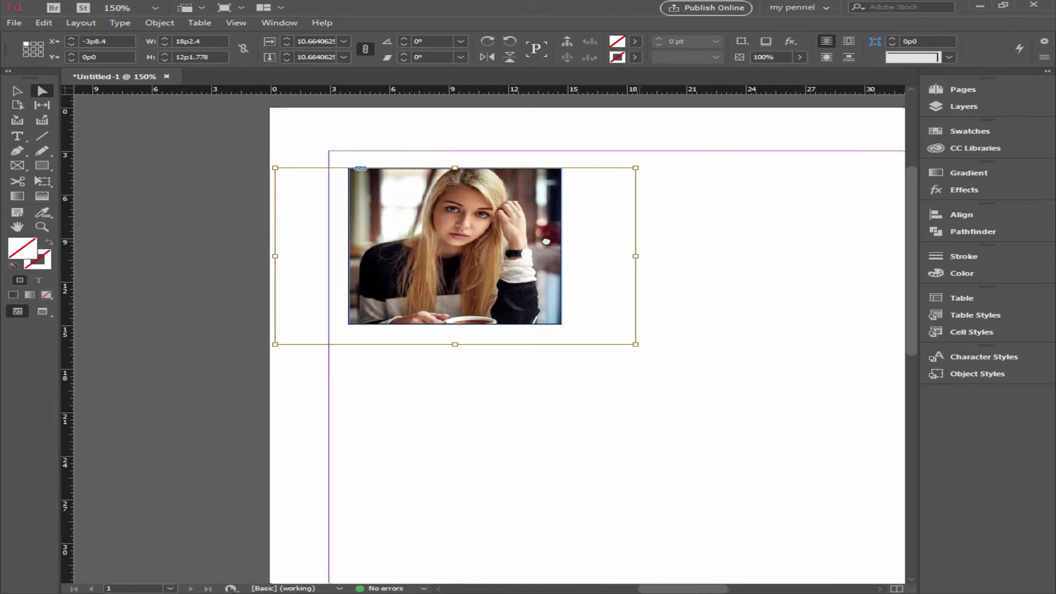
# Step: Duplicate the framed photo horizontally to about X 20p6, keeping it level with the original
pyautogui.press('a')
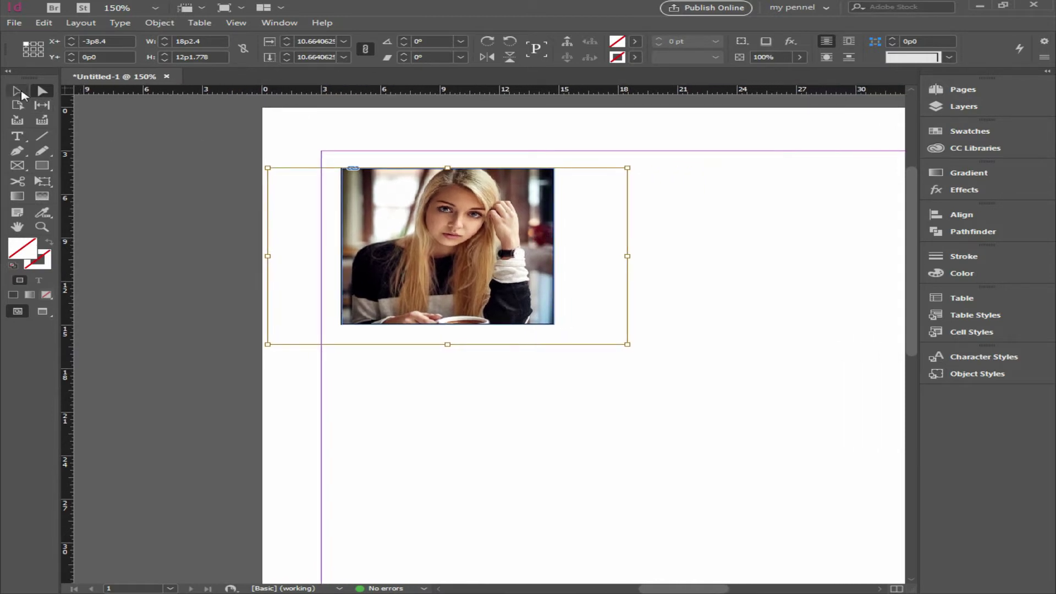
pyautogui.click(196, 179)
pyautogui.moveTo(332, 137); pyautogui.dragTo(640, 411)
pyautogui.moveTo(725, 381); pyautogui.dragTo(595, 342)
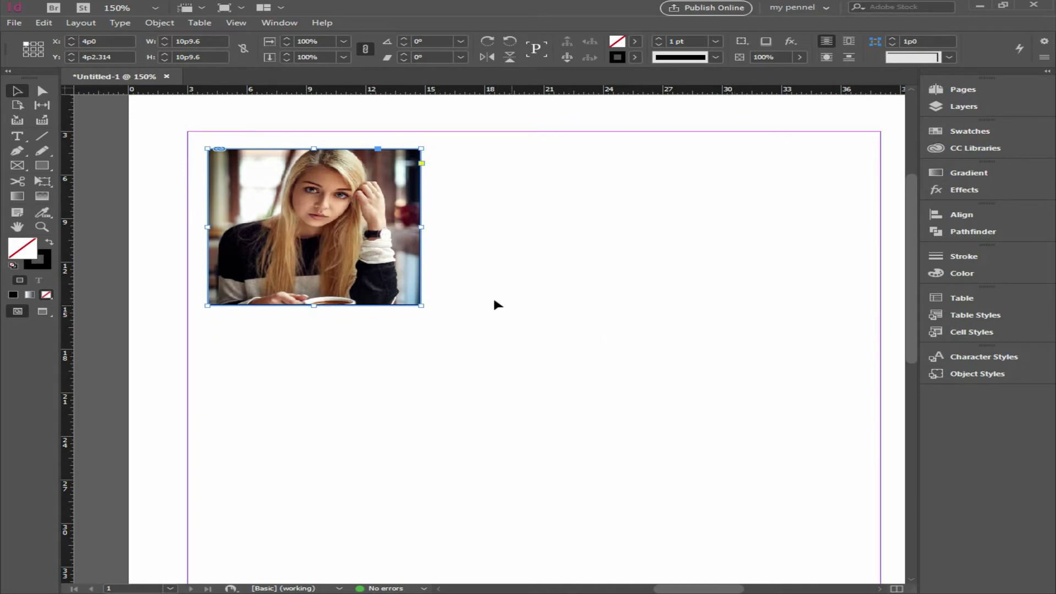
pyautogui.moveTo(348, 254); pyautogui.dragTo(676, 254)
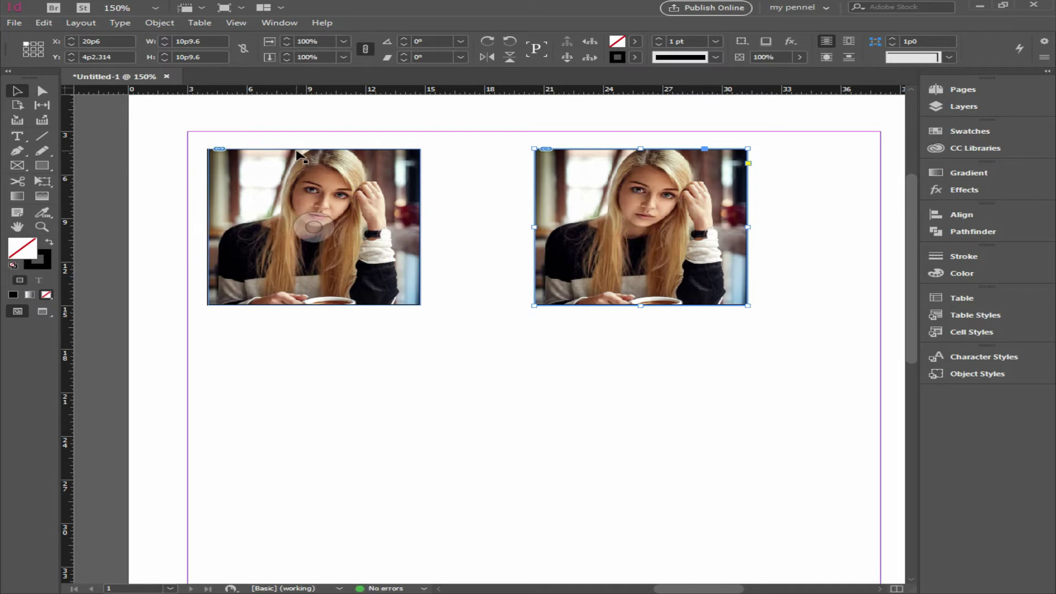
pyautogui.moveTo(185, 135); pyautogui.dragTo(771, 370)
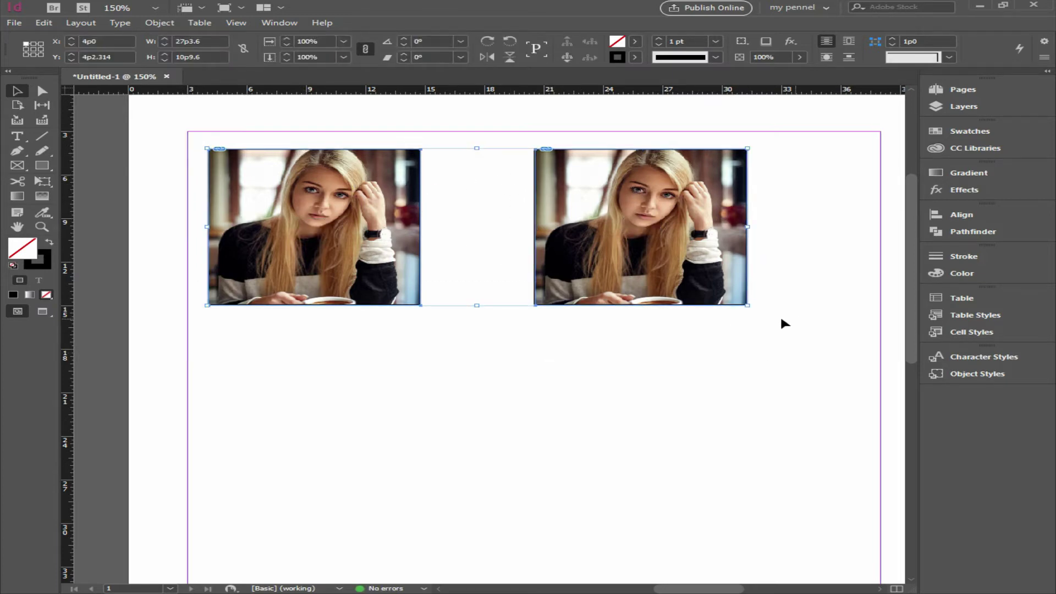
pyautogui.click(200, 124)
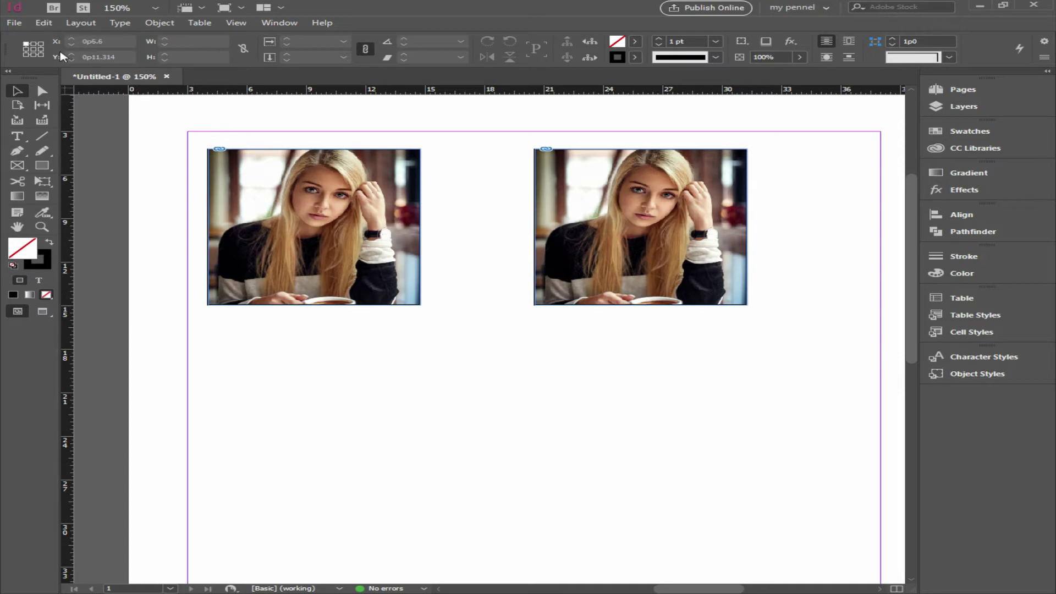
# Step: Create a new portrait A4 document from the recent presets and return to the Untitled-1 document
pyautogui.click(14, 24)
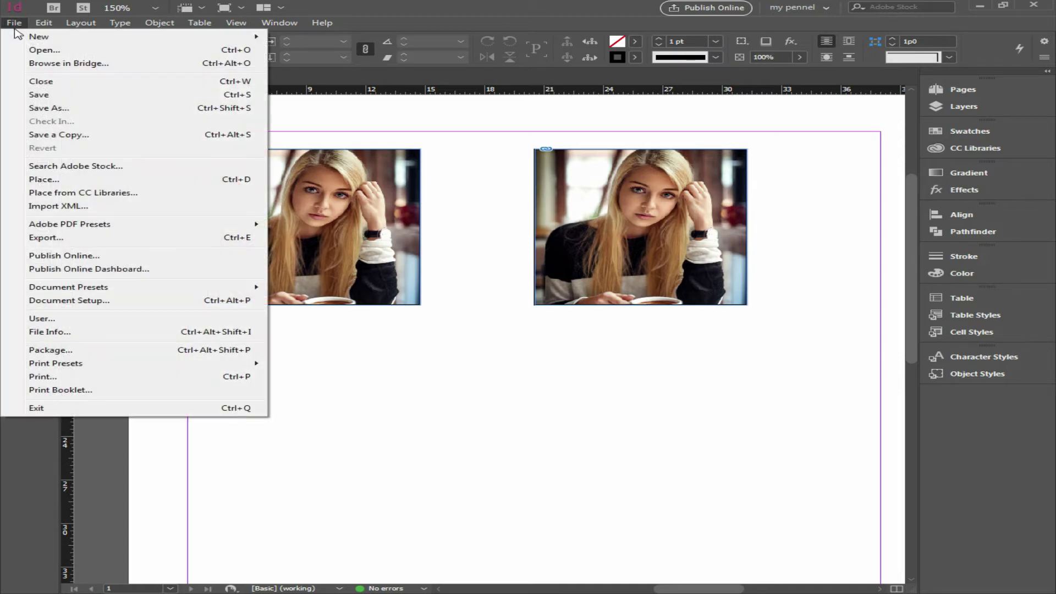
pyautogui.moveTo(34, 40)
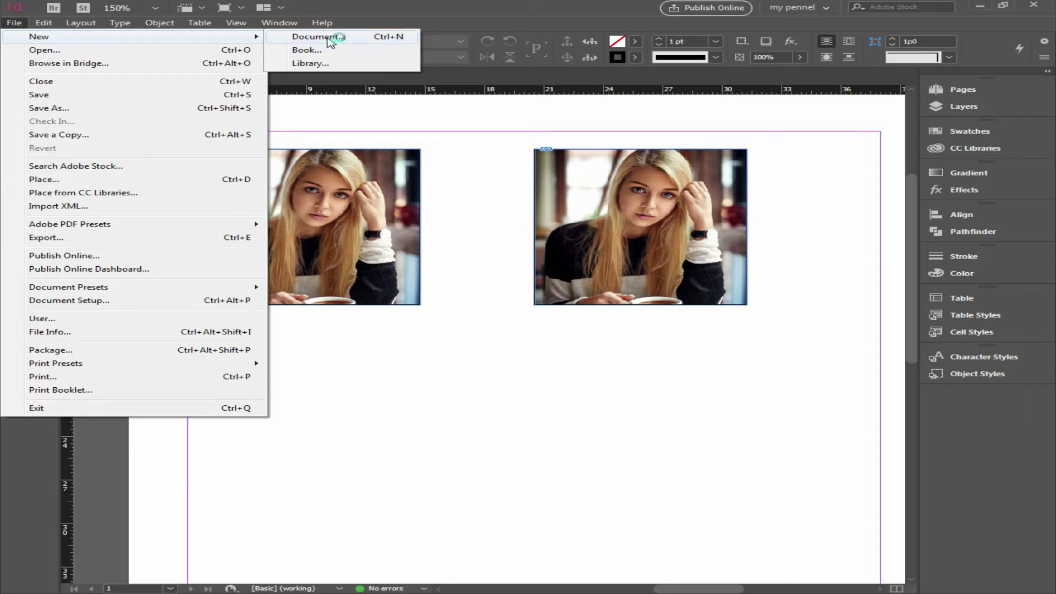
pyautogui.click(515, 115)
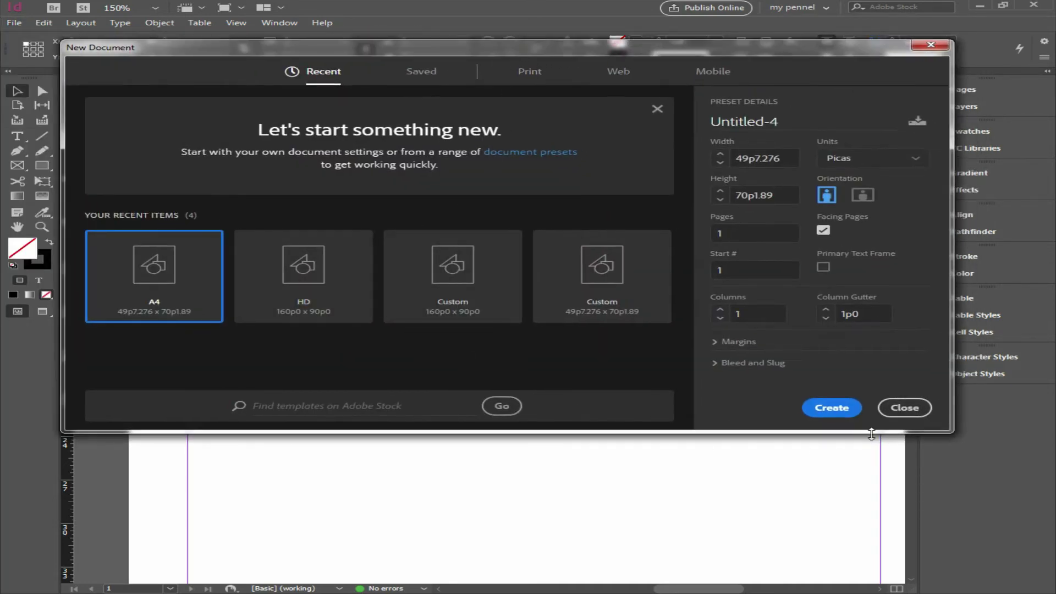
pyautogui.click(831, 407)
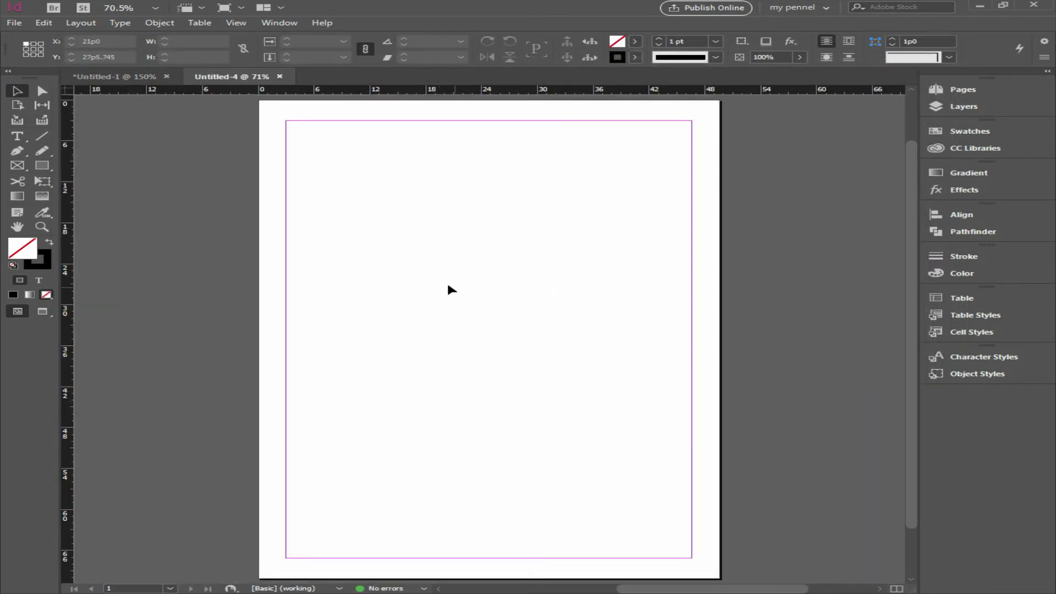
pyautogui.click(140, 80)
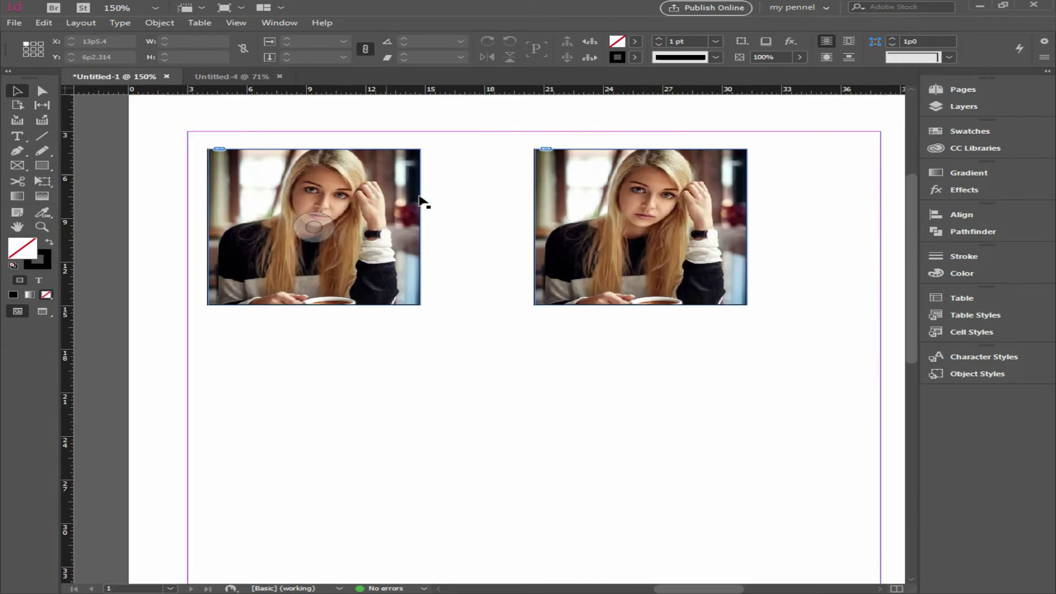
# Step: Collect both photos together as one set with the Content Collector, and collect the original photo as a separate item
pyautogui.click(17, 121)
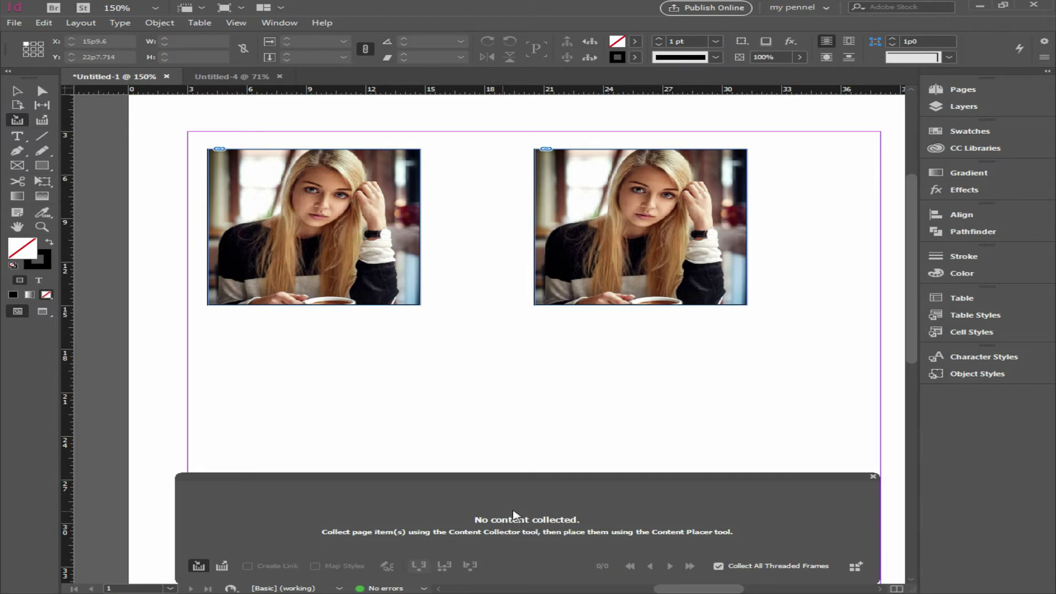
pyautogui.moveTo(190, 136); pyautogui.dragTo(793, 346)
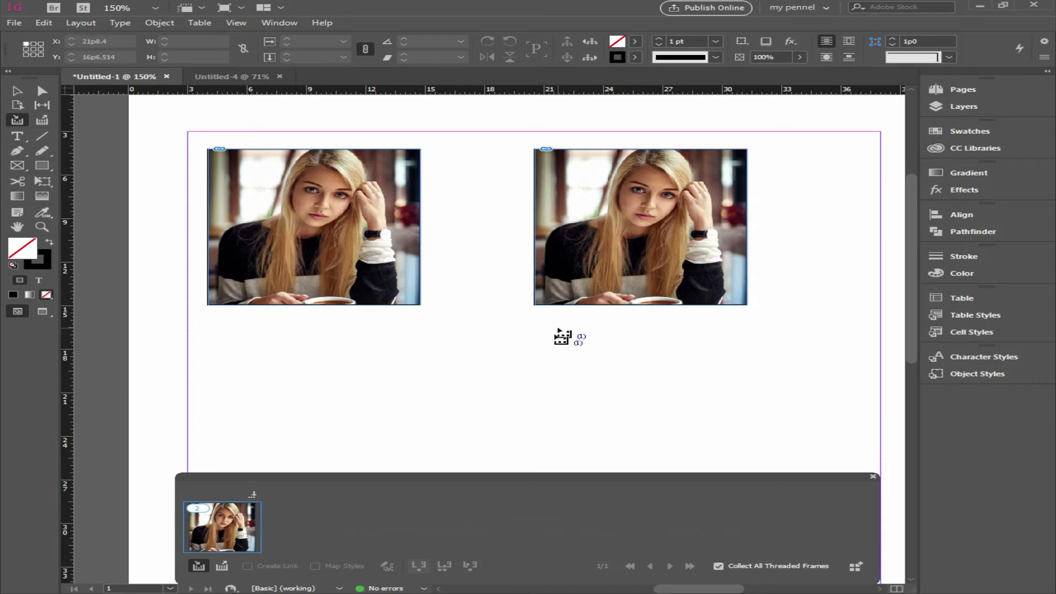
pyautogui.moveTo(178, 119); pyautogui.dragTo(490, 344)
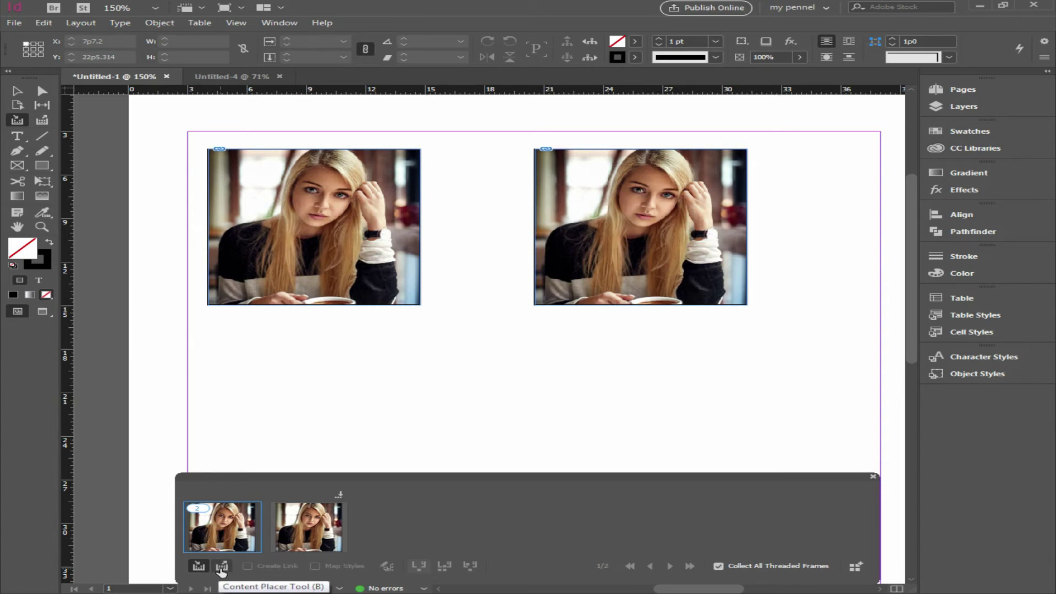
# Step: Switch to the Content Placer and cycle through the collected items to load the single photo
pyautogui.click(221, 566)
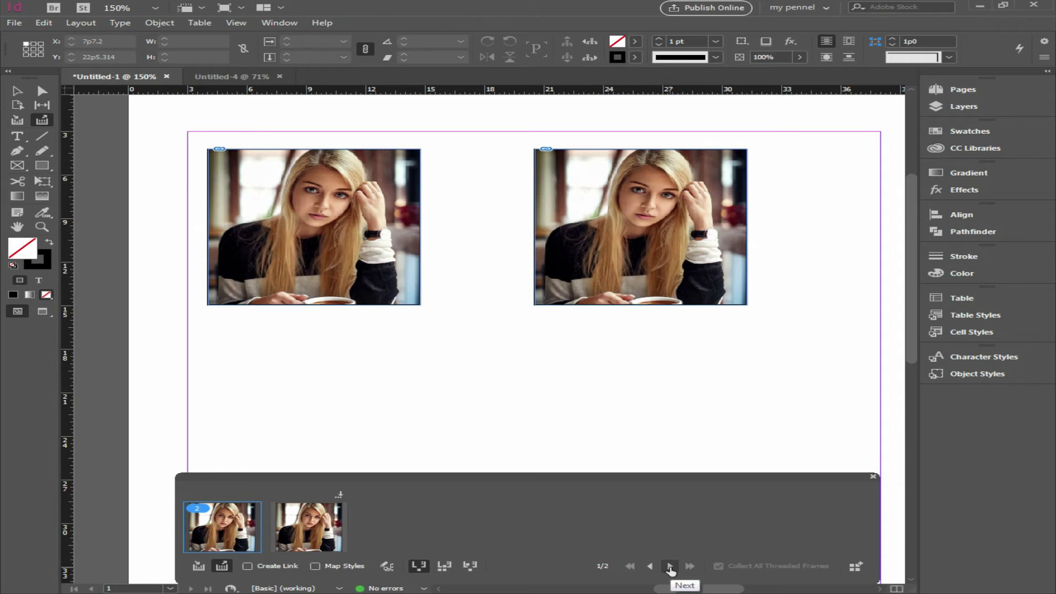
pyautogui.click(670, 566)
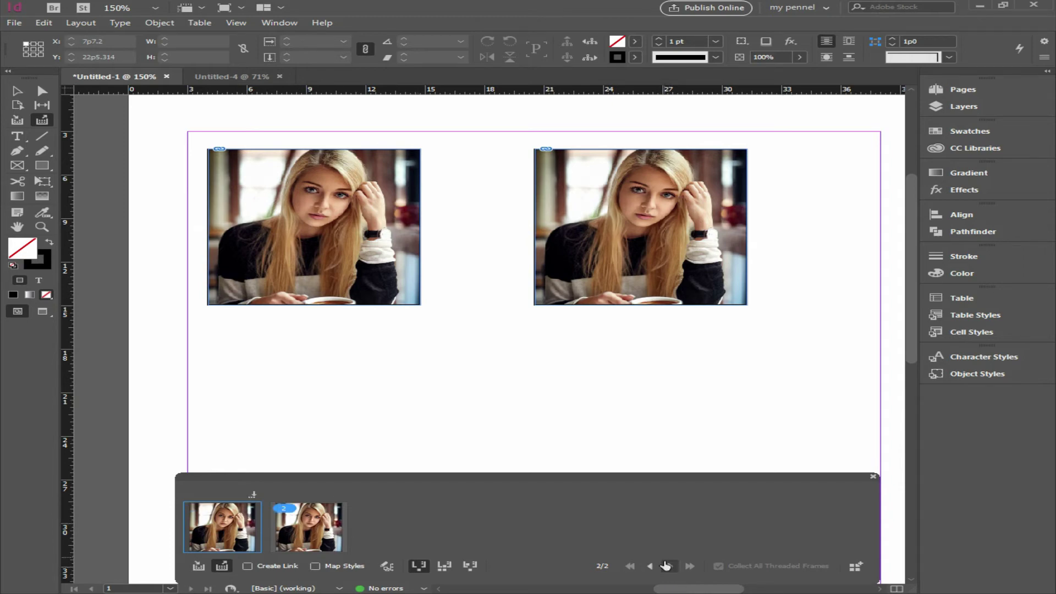
pyautogui.click(666, 570)
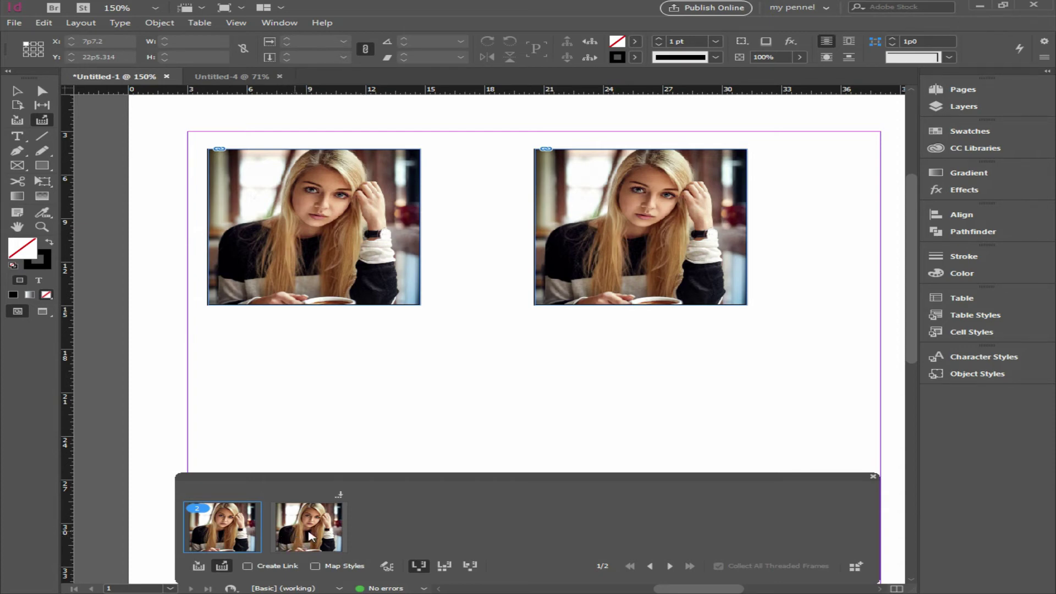
pyautogui.click(672, 566)
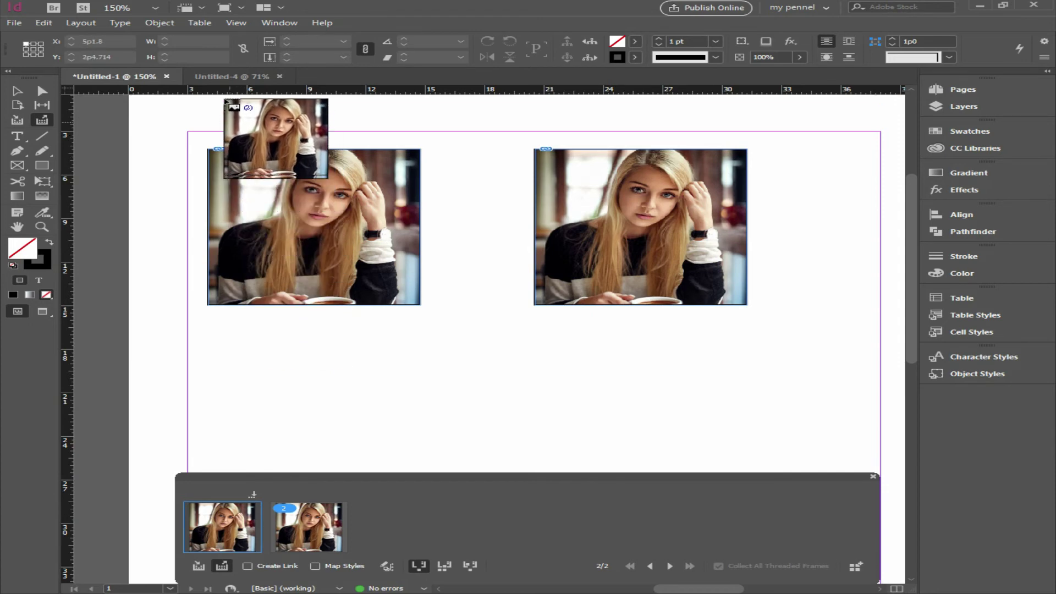
# Step: In Untitled-4, place the single photo about 20p7 wide near the upper-left margin and the two-photo set below it
pyautogui.click(219, 78)
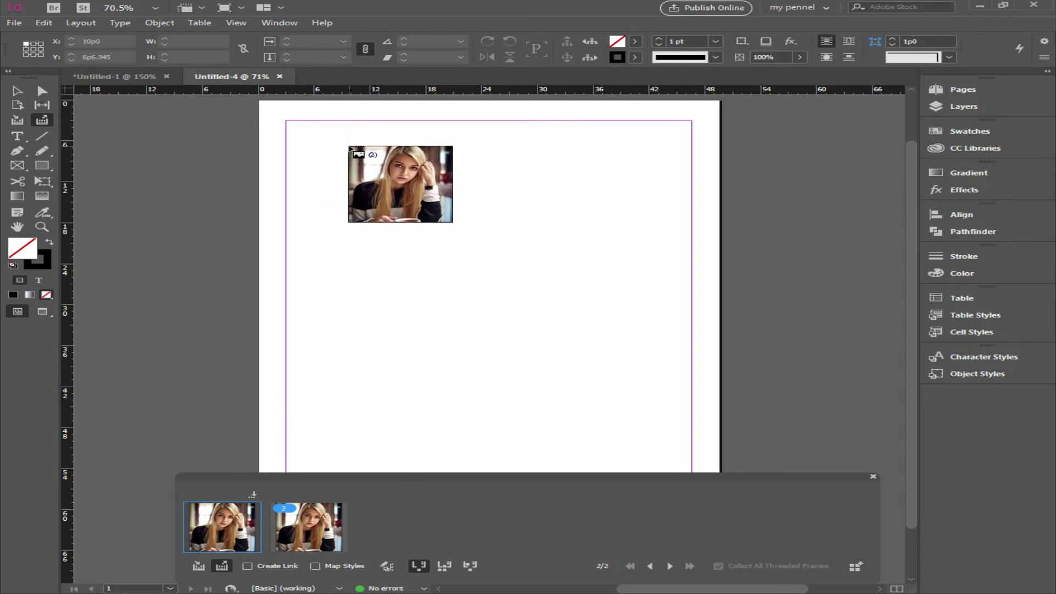
pyautogui.moveTo(315, 131); pyautogui.dragTo(508, 267)
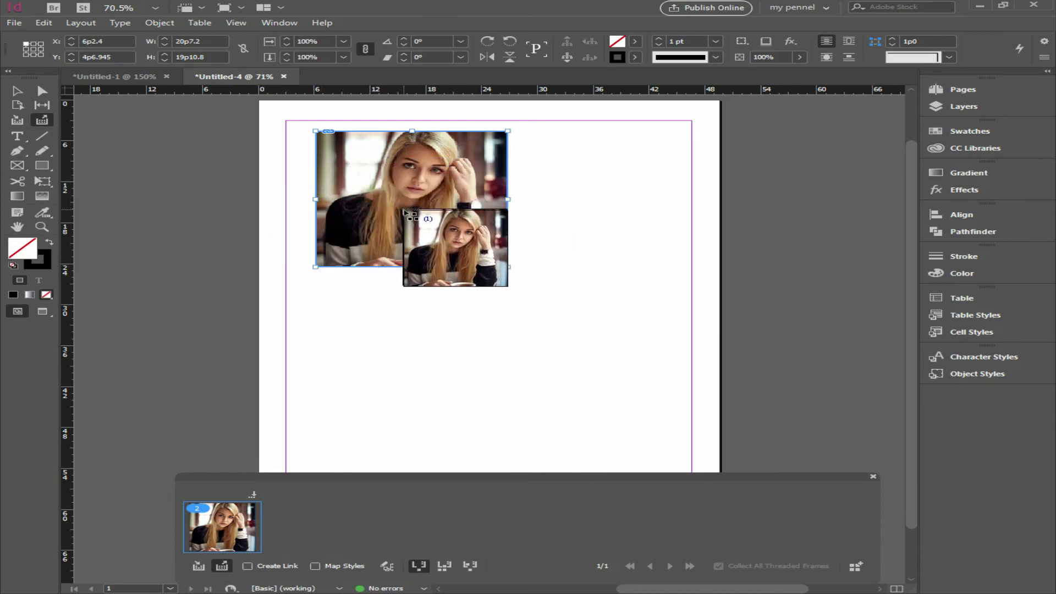
pyautogui.moveTo(398, 282); pyautogui.dragTo(484, 358)
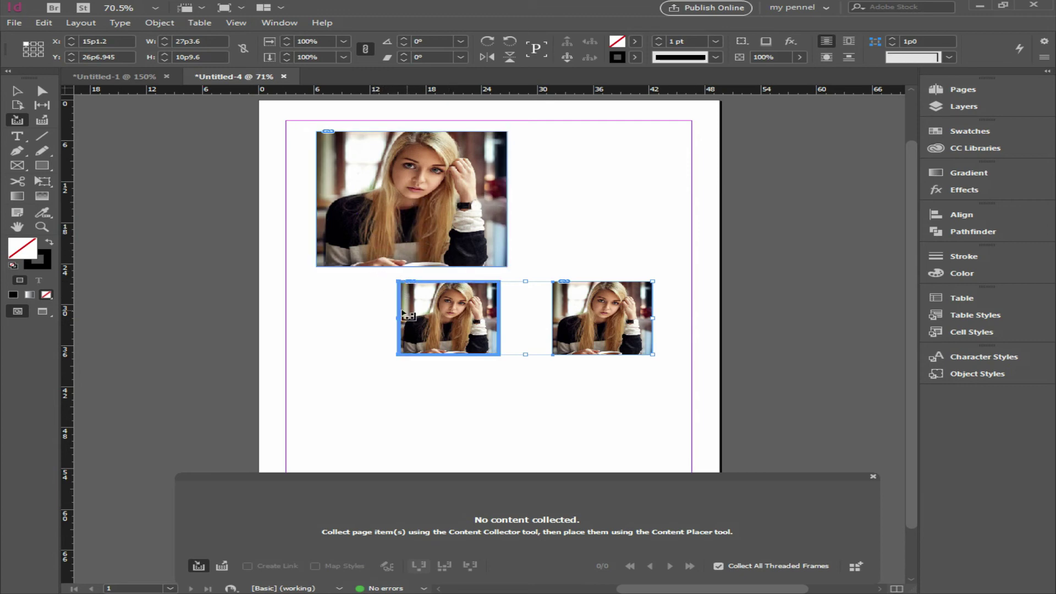
# Step: Collect the two smaller photos as a set and the large photo separately from Untitled-4, and return to Untitled-1
pyautogui.click(115, 76)
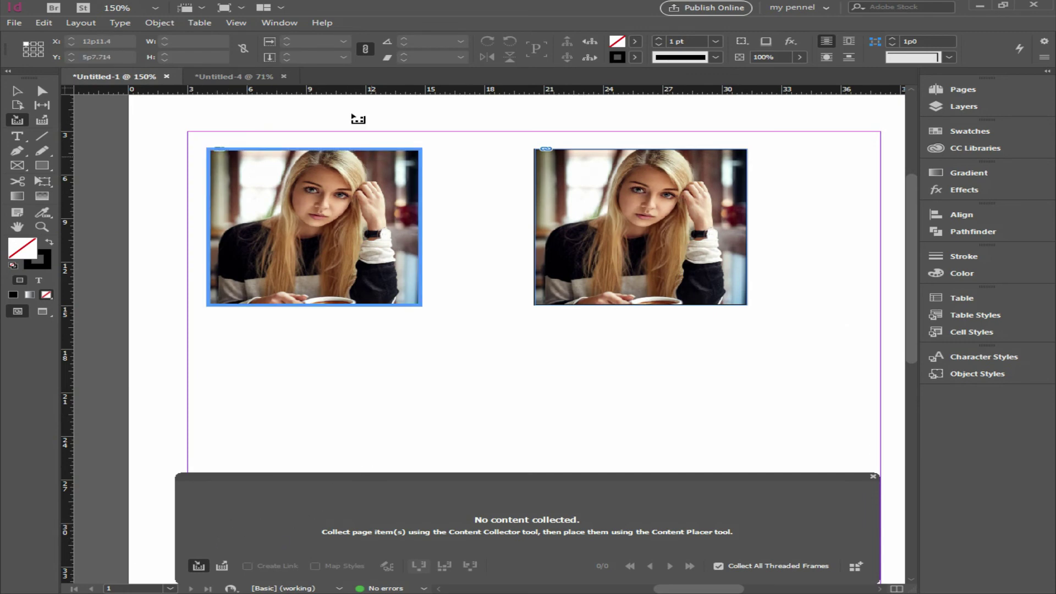
pyautogui.click(233, 76)
pyautogui.moveTo(389, 349); pyautogui.dragTo(622, 374)
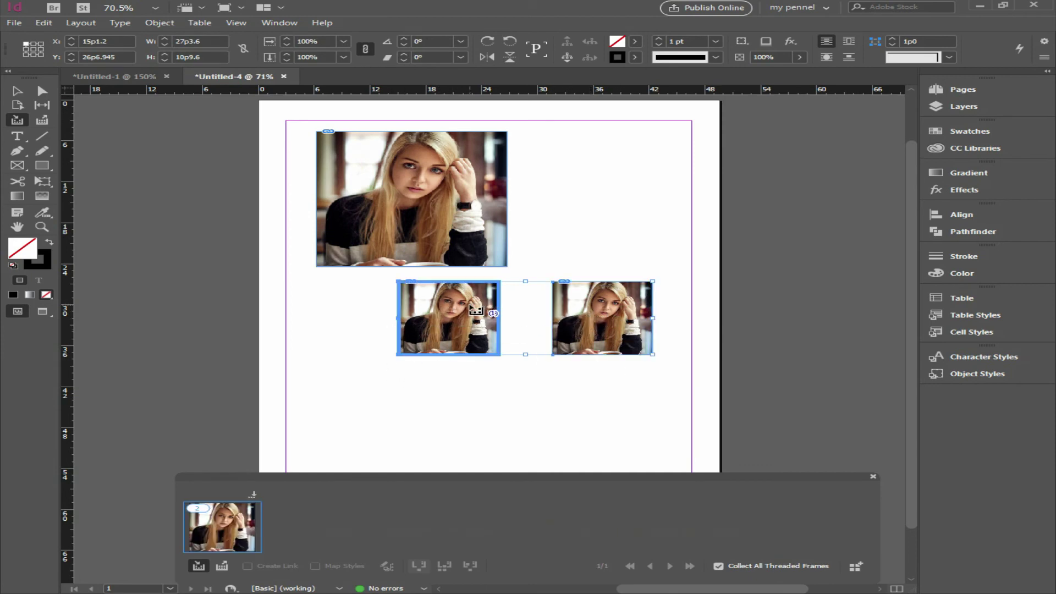
pyautogui.click(462, 195)
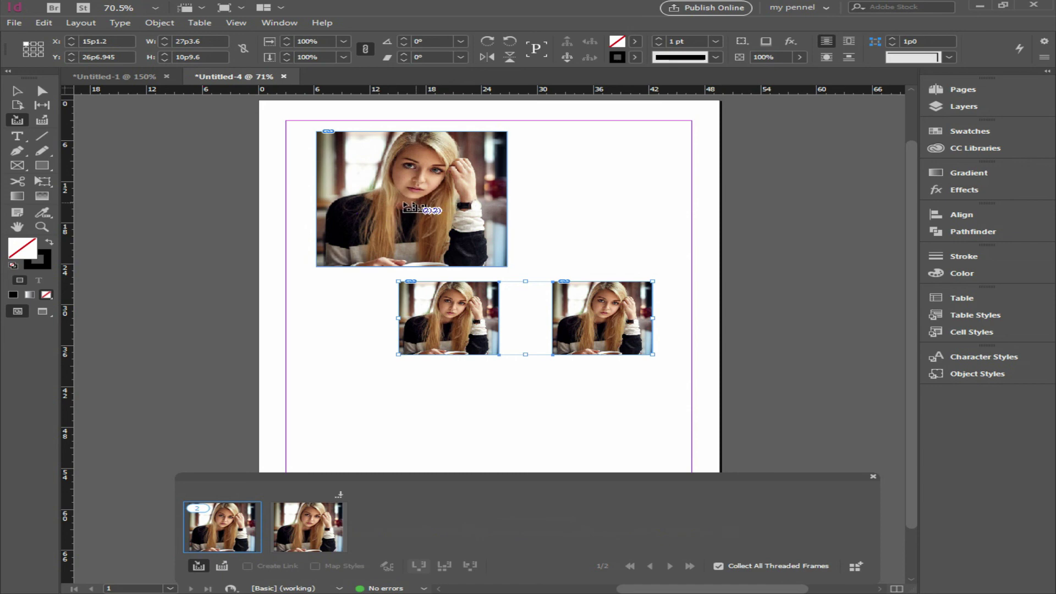
pyautogui.click(125, 77)
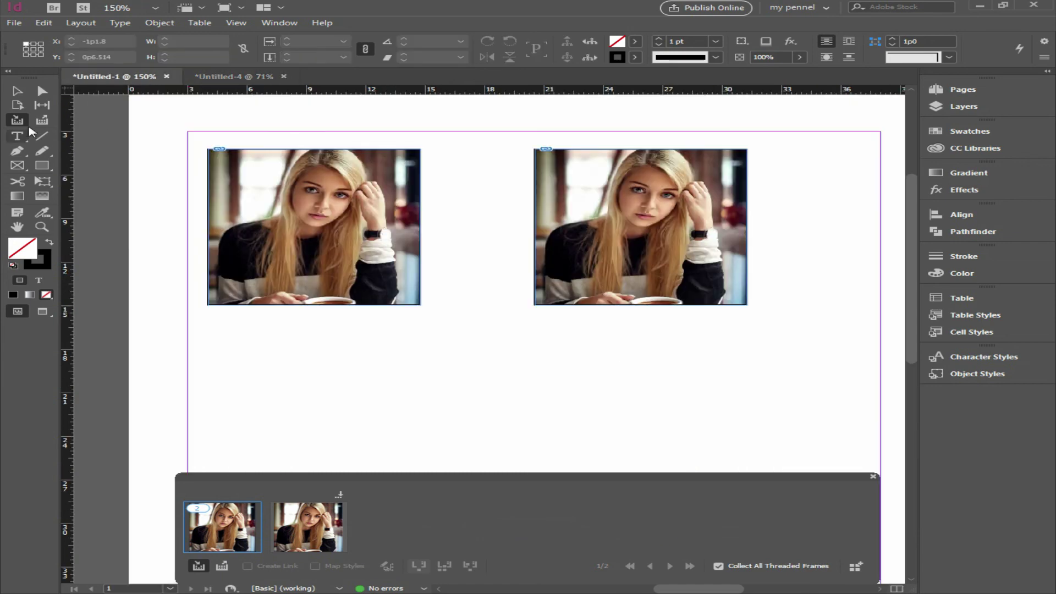